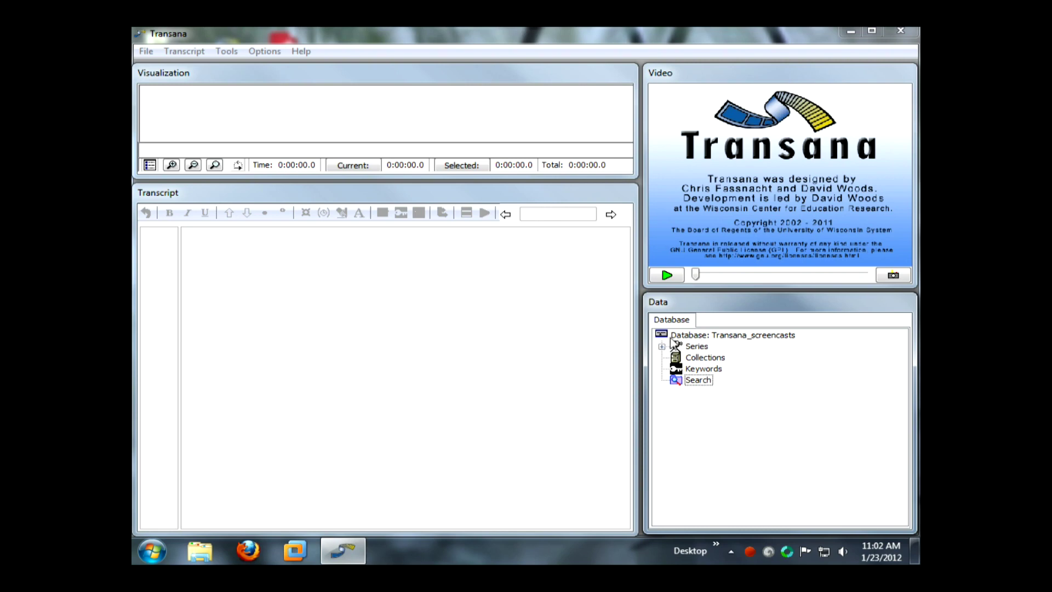
Step: Open the Verbatim Transcript of the Demo episode in the Learning Transana series and position the media at its start
left_click(662, 346)
left_click(676, 358)
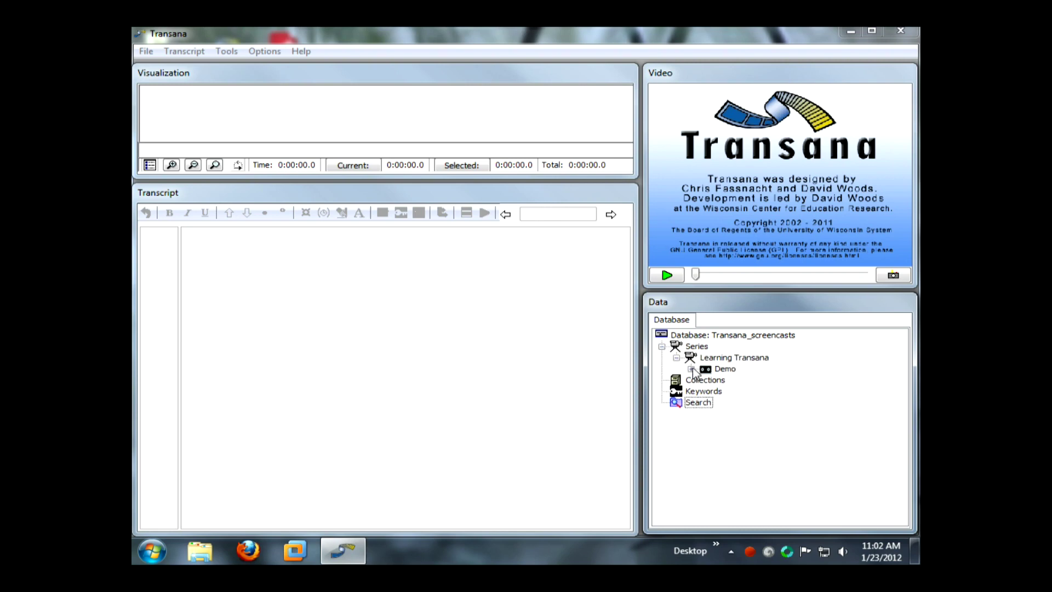
left_click(692, 369)
double_click(737, 383)
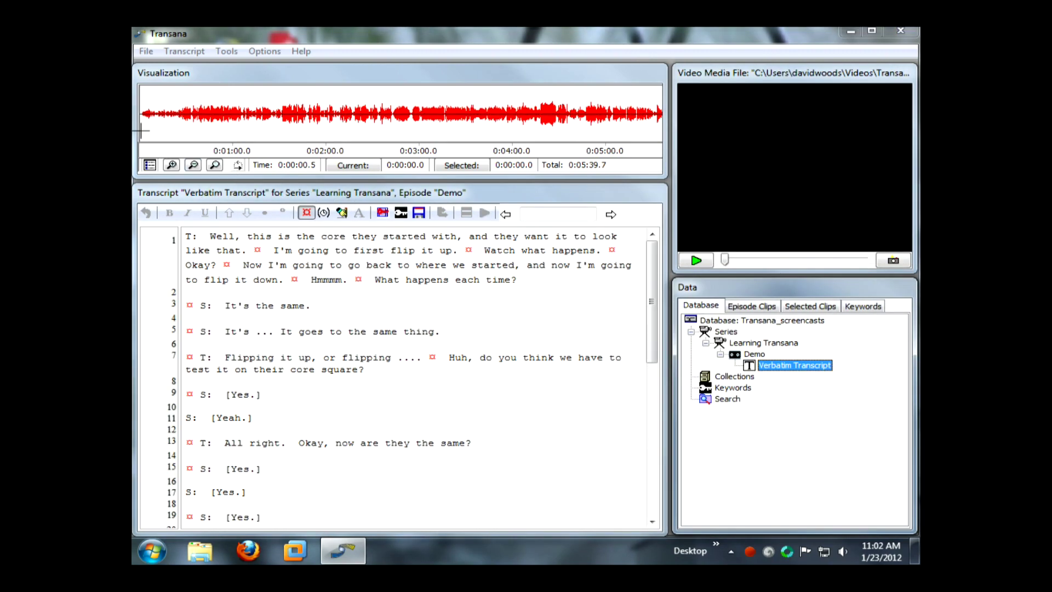
left_click(141, 131)
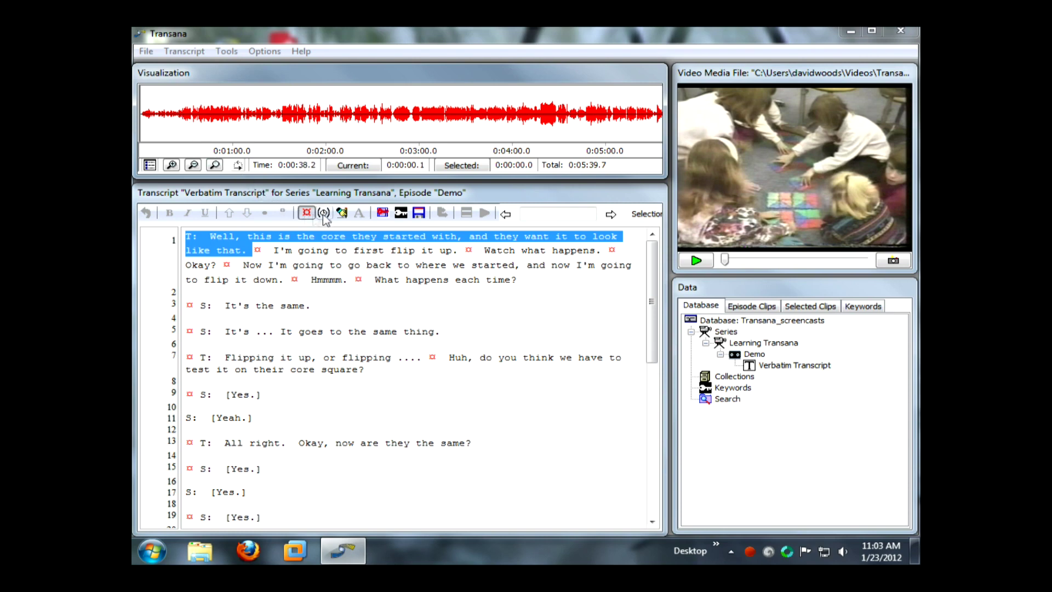
Step: Make the transcript editable and set the first paragraph's left indent to 2, first-line indent to -2 and spacing after to .25 inches
left_click(342, 213)
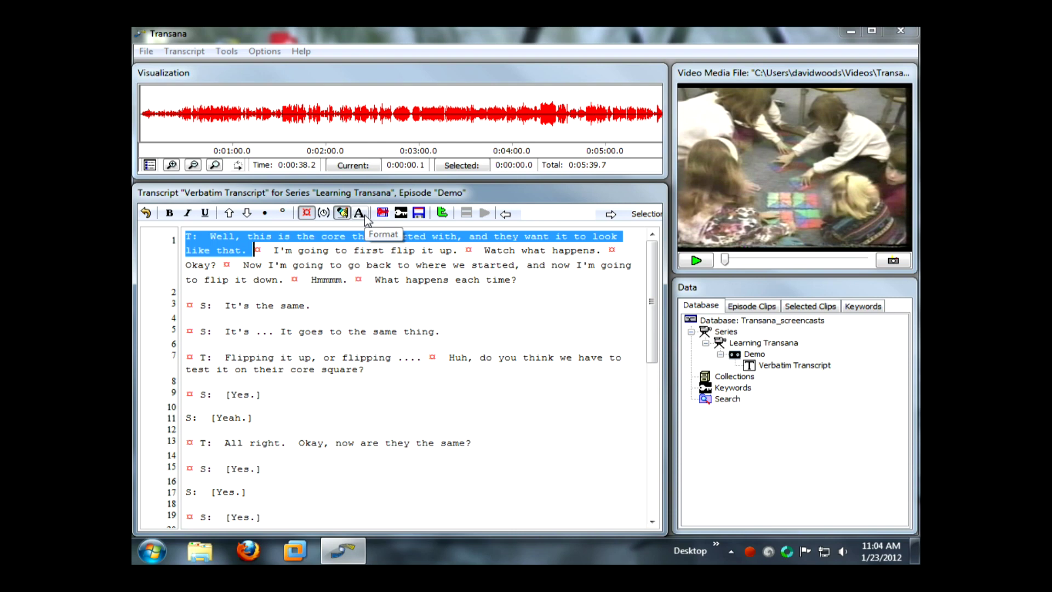
left_click(175, 52)
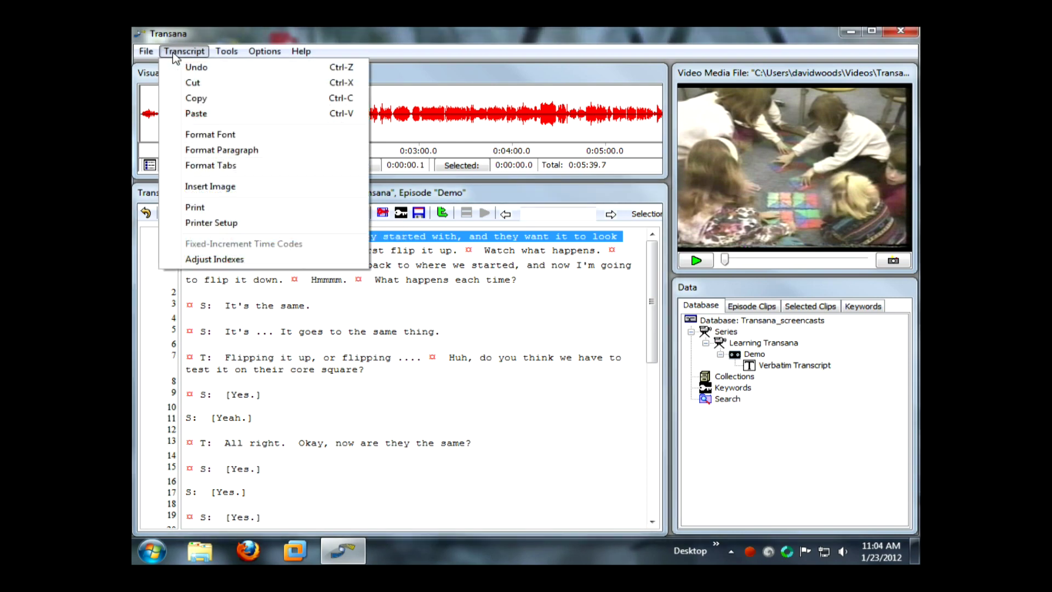
left_click(244, 151)
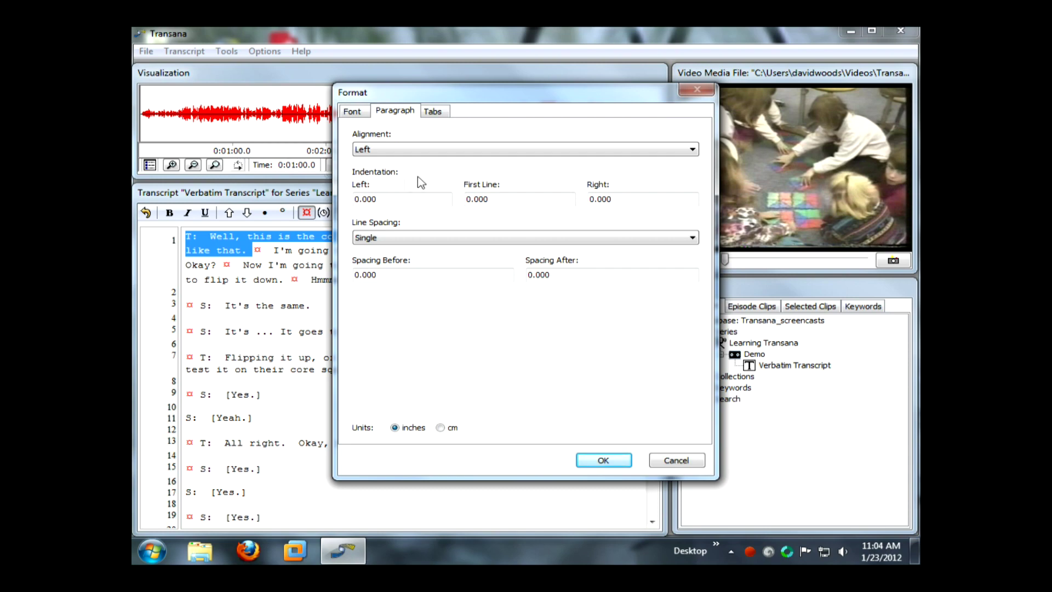
double_click(393, 198)
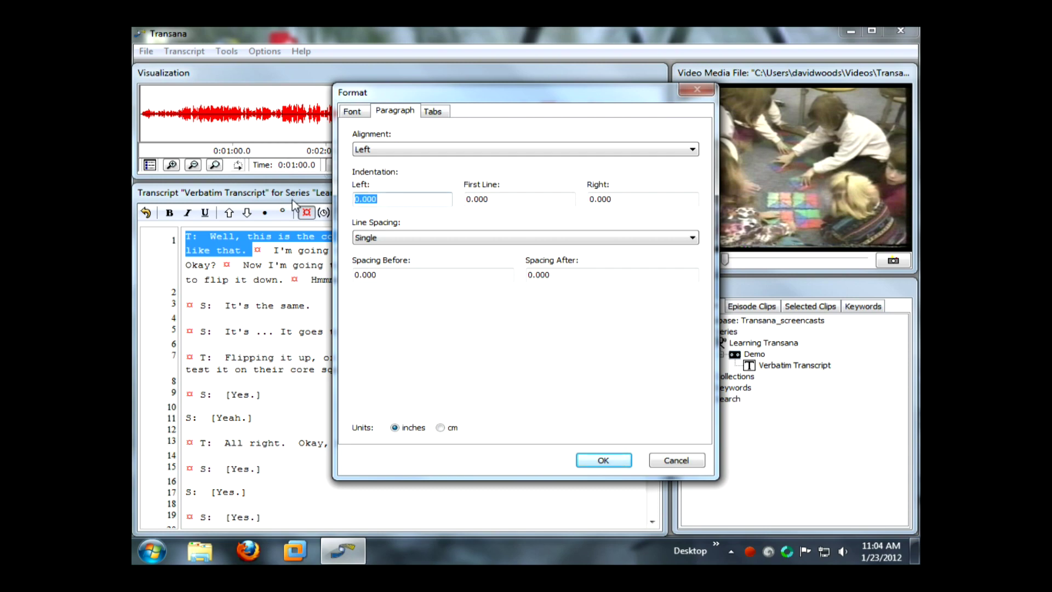
type("2")
key("Tab")
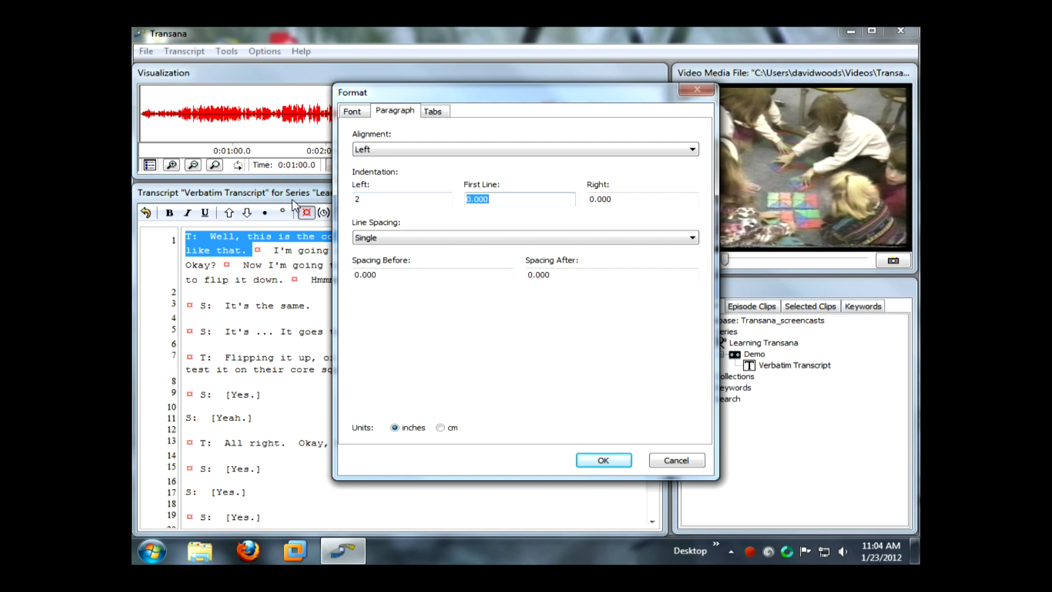
type("-2")
left_click_drag(553, 274, 511, 273)
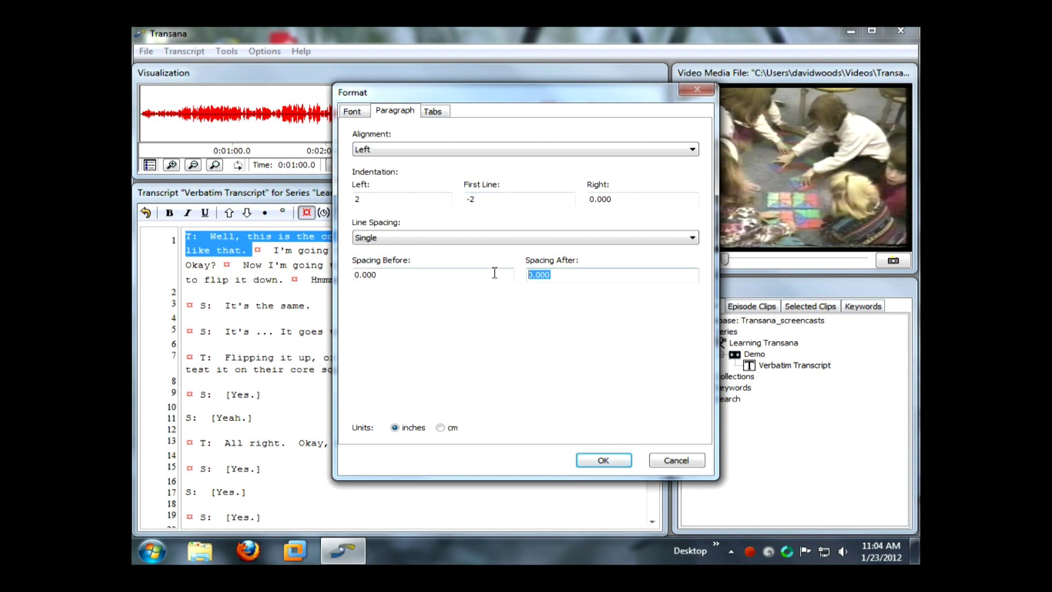
type(".25")
Step: Replace all of the first paragraph's tab stops with stops at 1.25 and 2 inches, and apply the formatting
left_click(432, 112)
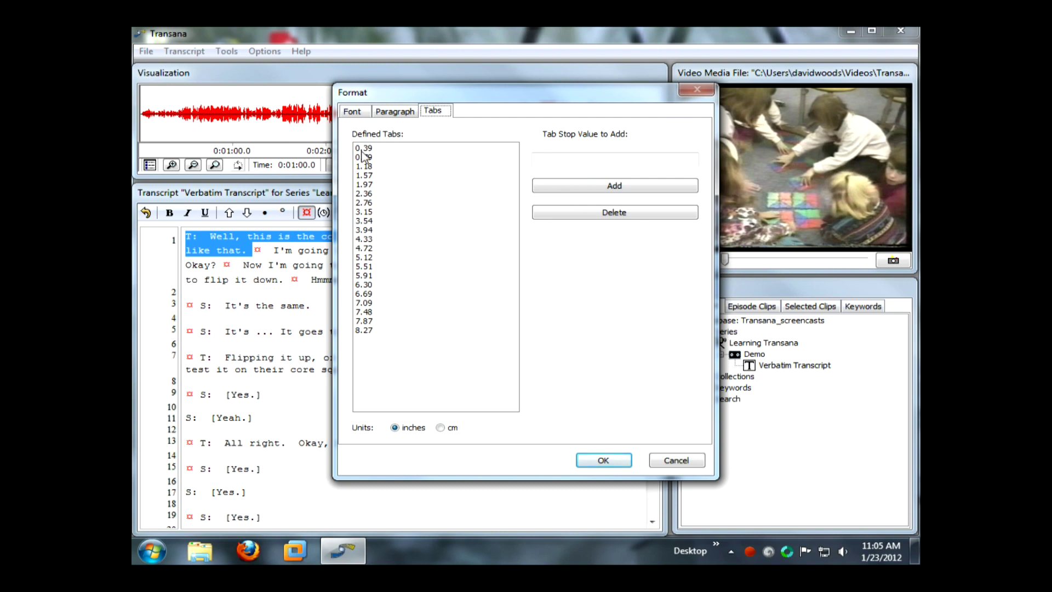
left_click(364, 149)
left_click(370, 332, "shift")
left_click(576, 214)
left_click(572, 161)
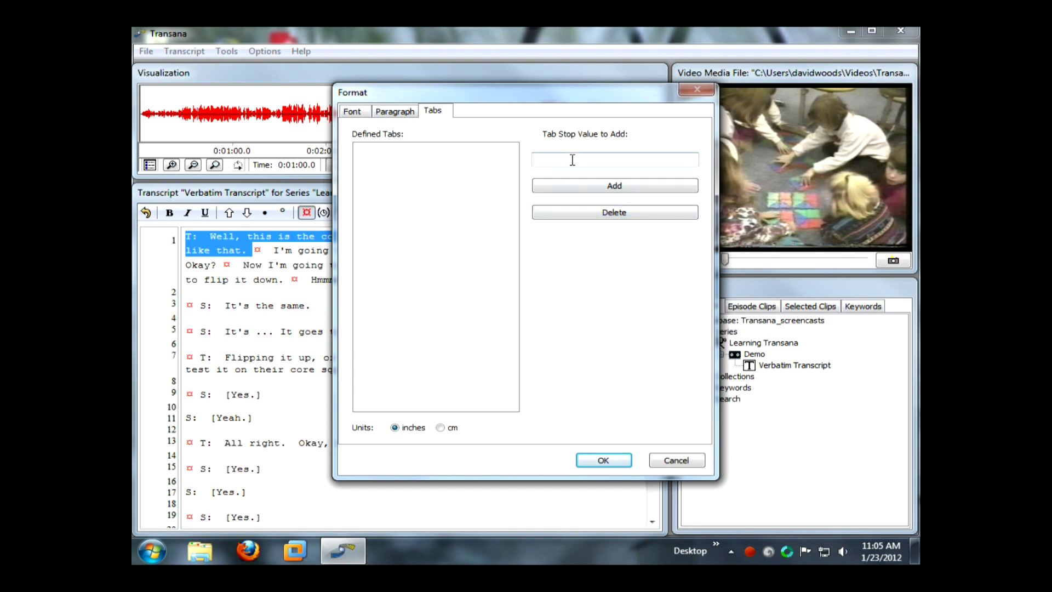
type("1.25")
left_click(591, 184)
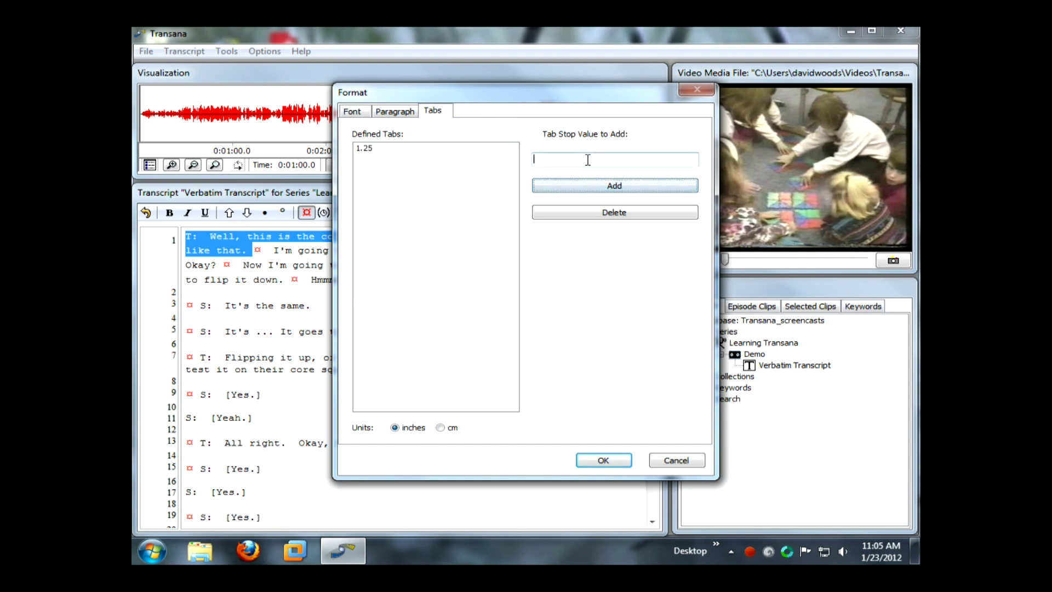
type("2")
left_click(587, 188)
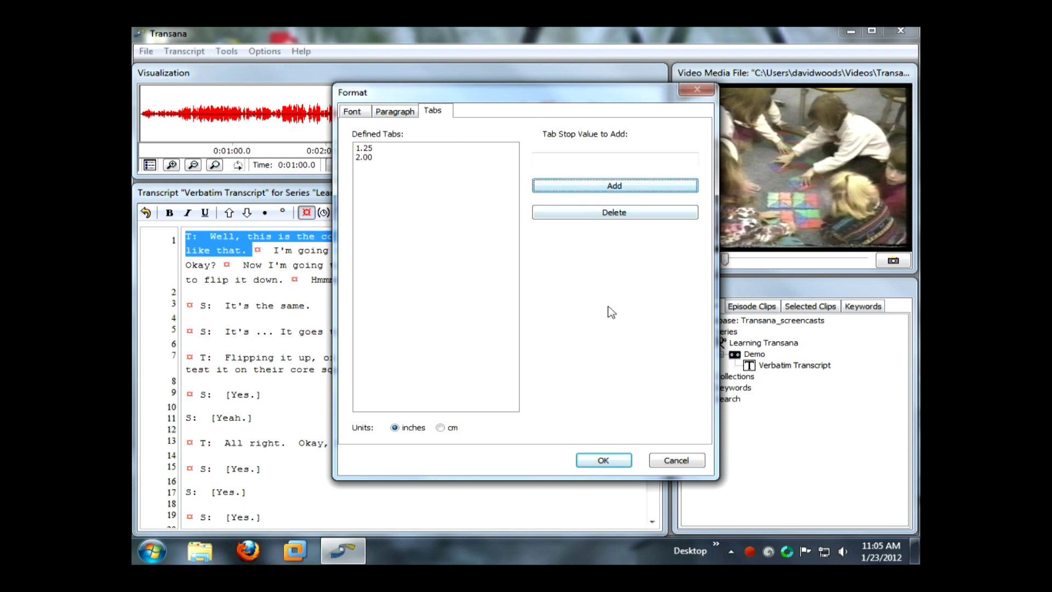
left_click(603, 462)
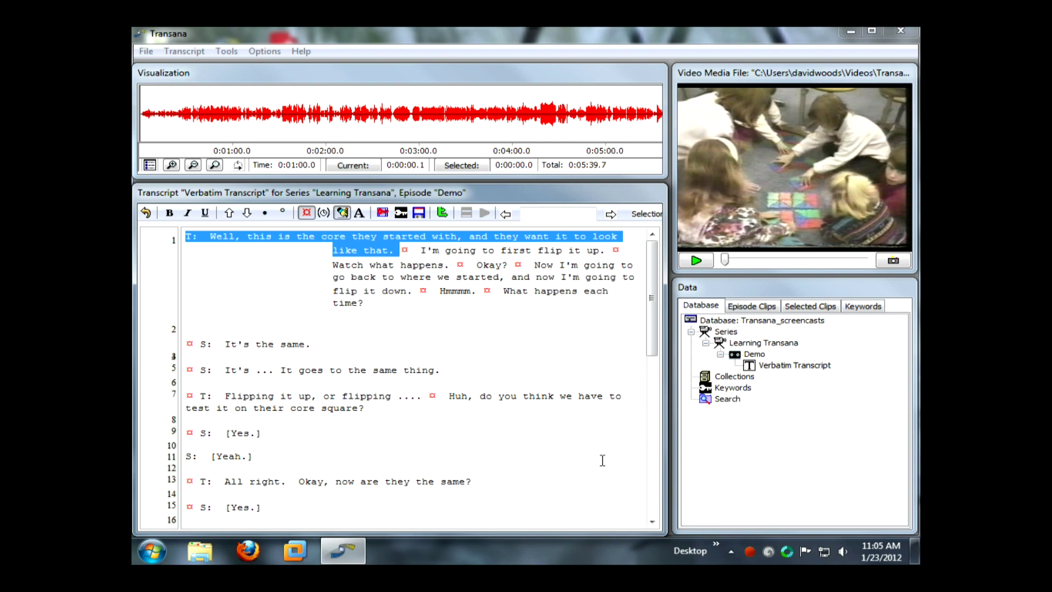
Step: Insert a tab before the first paragraph's "T:" label and replace the spaces after it with a tab
key("Right")
key("Up")
key("Home")
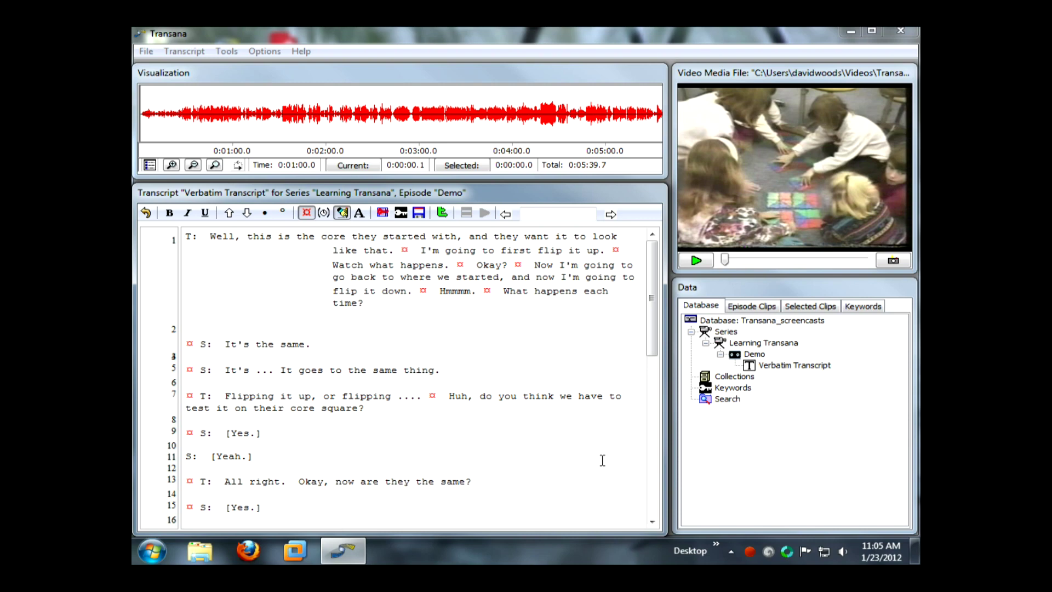
key("Tab")
key("Right")
key("Right")
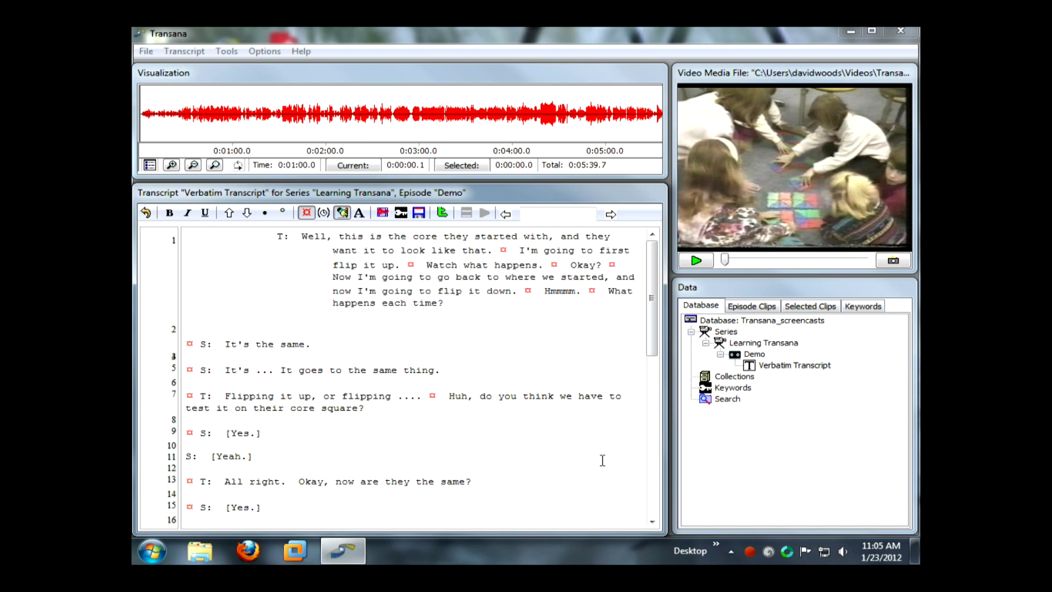
key("Delete")
key("Tab")
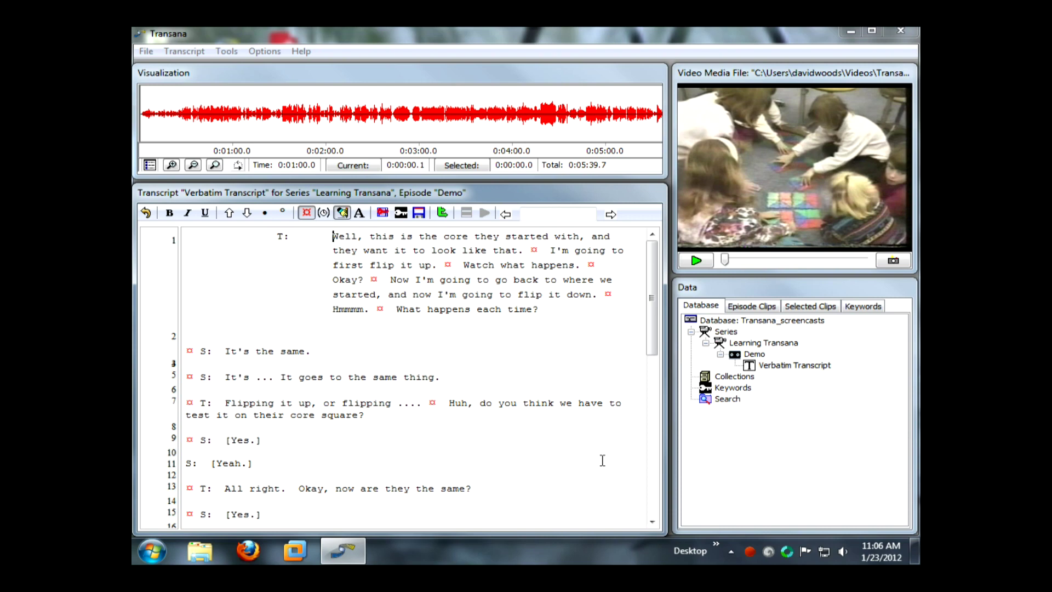
Step: Delete the blank line between the first paragraph and the "It's the same." turn
key("Down")
key("Down")
key("Down")
key("Down")
key("Down")
key("Down")
key("Delete")
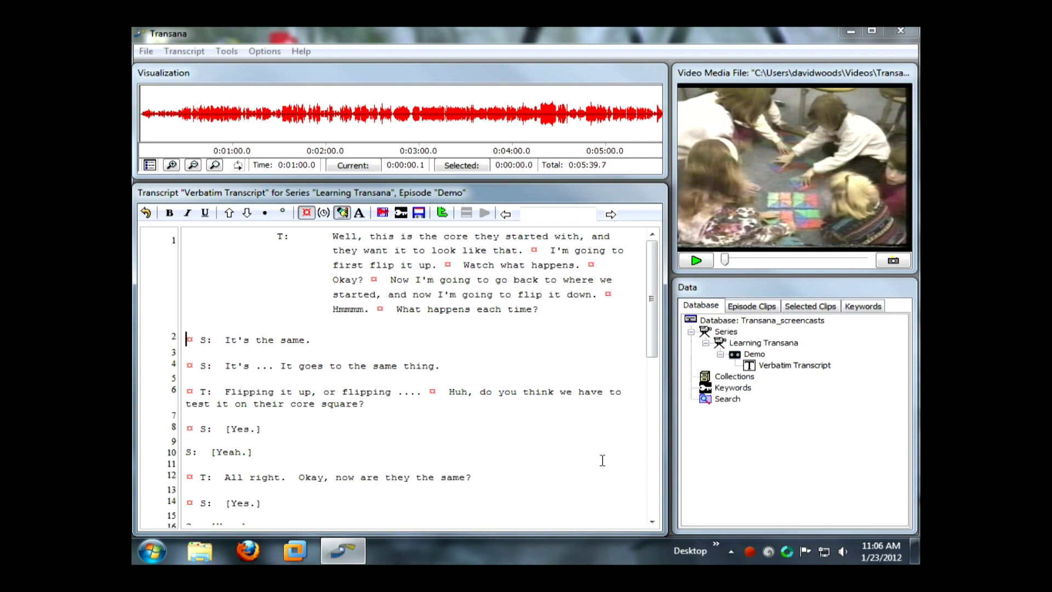
Step: Set the left indent to 2, first-line indent to -2 and spacing after to .25 inches for the text from "It's the same." onward
key("shift+Down")
key("shift+Down")
key("shift+Down")
key("shift+Down")
key("shift+Down")
key("shift+Down")
key("shift+Down")
key("shift+Down")
key("shift+Down")
key("shift+Down")
key("shift+Down")
key("shift+Down")
key("shift+Down")
key("shift+Down")
key("shift+Down")
key("shift+Down")
key("shift+Down")
key("shift+Down")
key("shift+Down")
key("shift+Down")
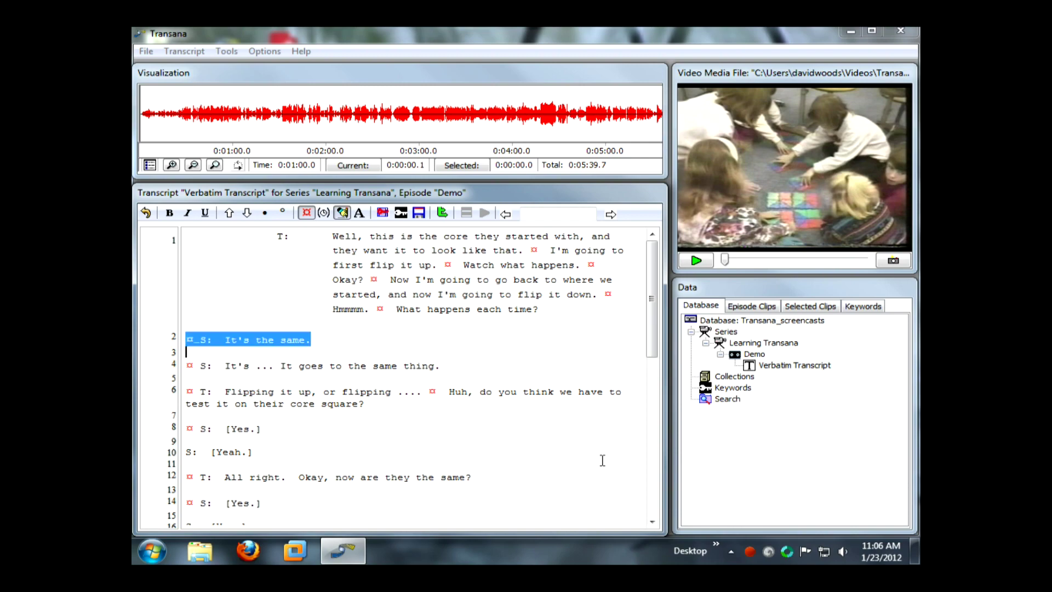
key("shift+Down")
key("shift+Down")
key("shift+Down")
key("shift+Down")
key("shift+Down")
key("shift+Down")
key("shift+Down")
key("shift+Down")
key("shift+Down")
key("shift+Down")
key("shift+Down")
key("shift+Down")
key("shift+Down")
key("shift+Down")
key("shift+Down")
key("shift+Down")
key("shift+Down")
key("shift+Down")
key("shift+Down")
key("shift+Down")
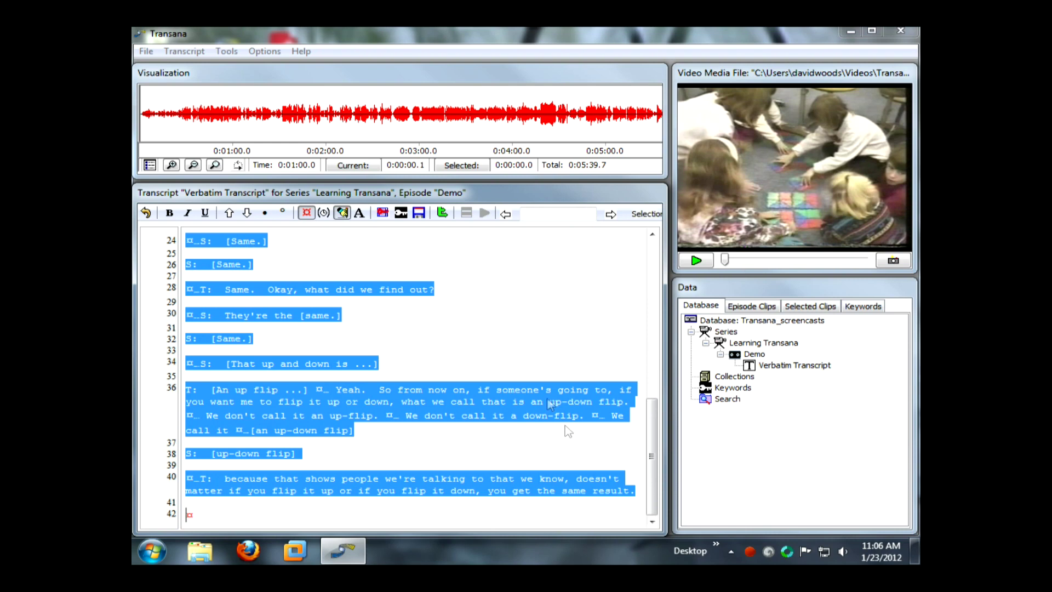
left_click(185, 52)
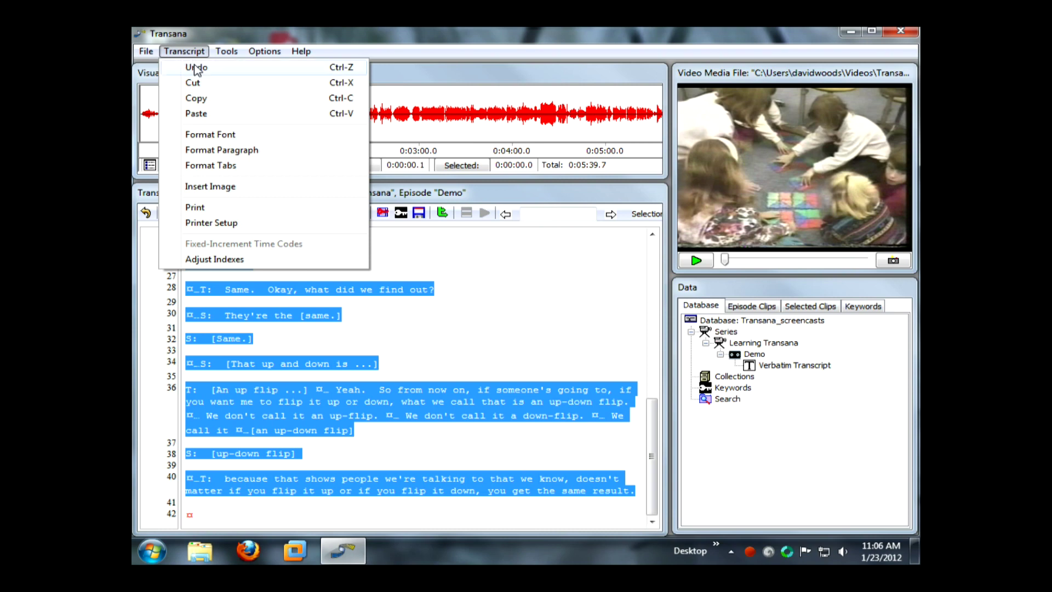
left_click(214, 152)
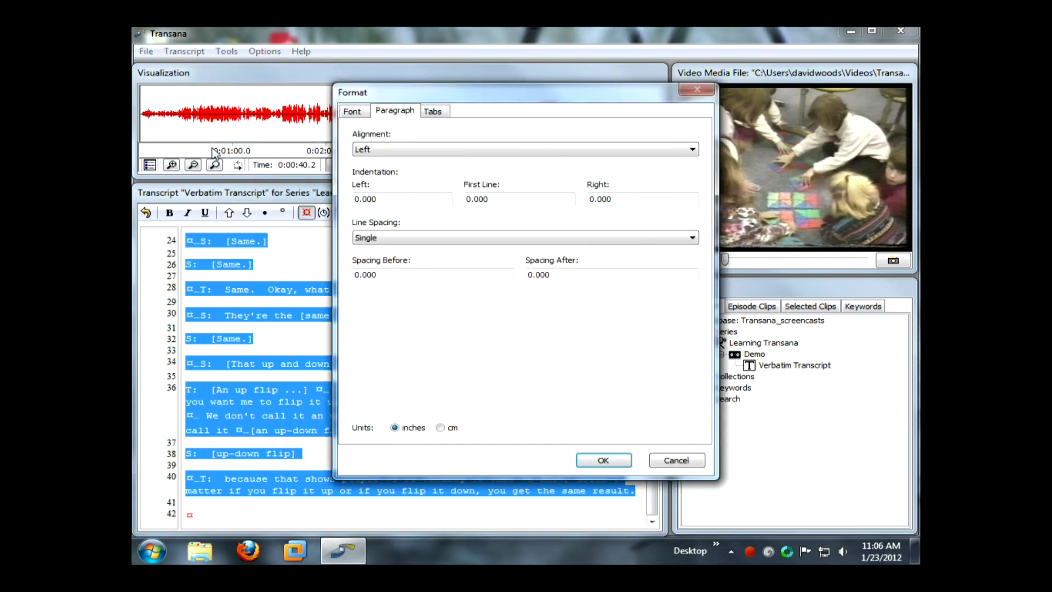
double_click(384, 200)
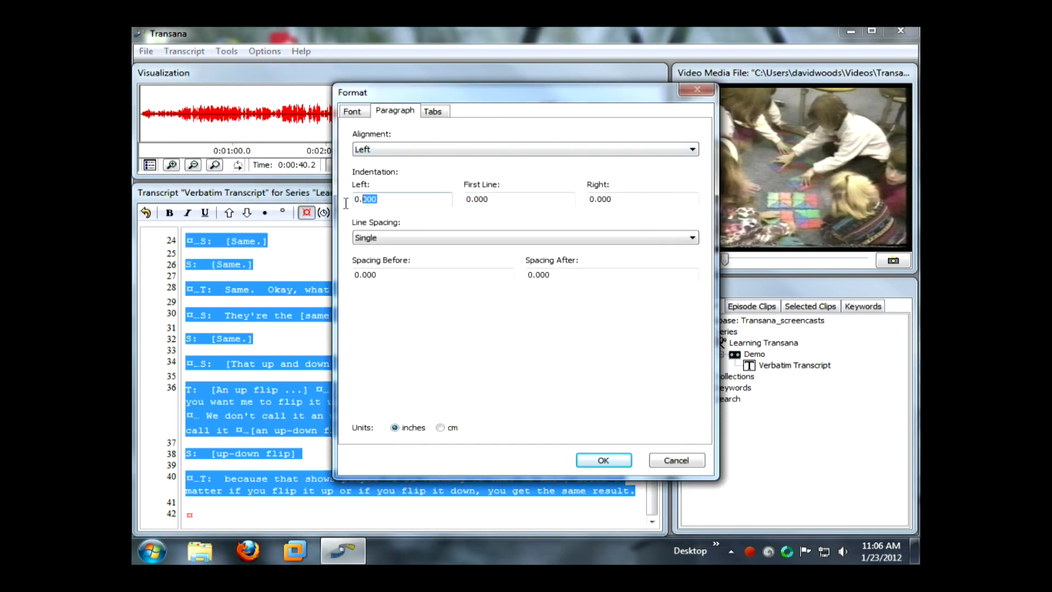
type("2")
key("Tab")
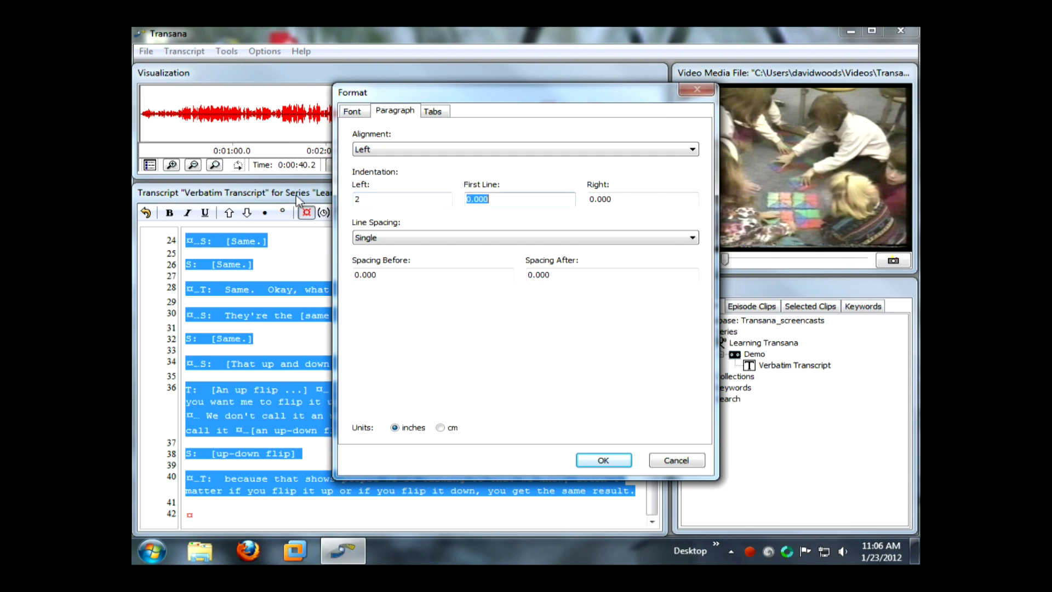
type("-2")
key("Tab")
key("Tab")
key("Tab")
key("Tab")
type(".25")
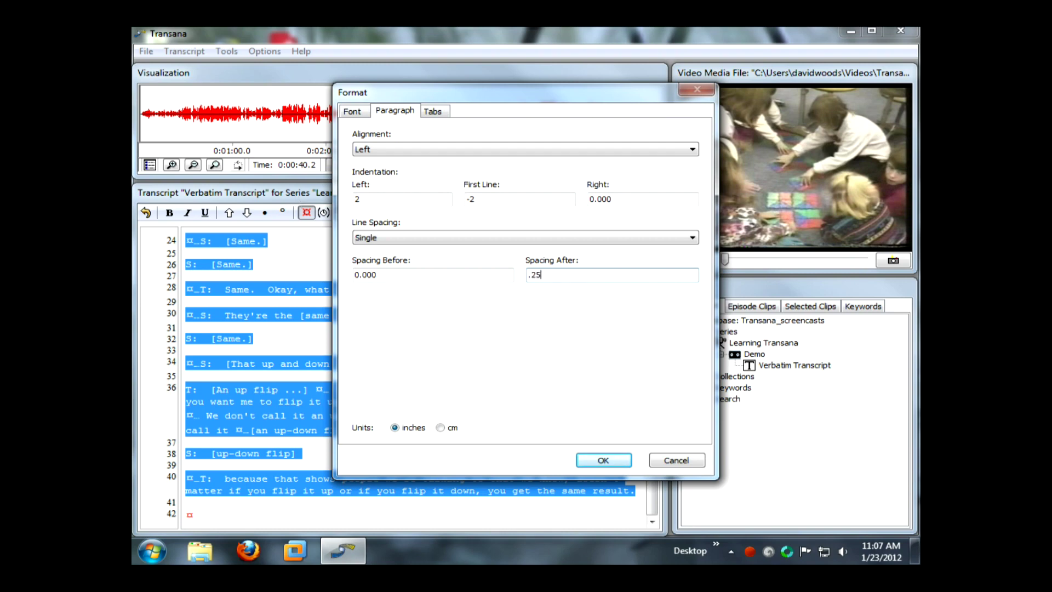
Step: Replace all tab stops of the selected text with stops at 1.25 and 2 inches, and apply the formatting
left_click(433, 111)
left_click(362, 148)
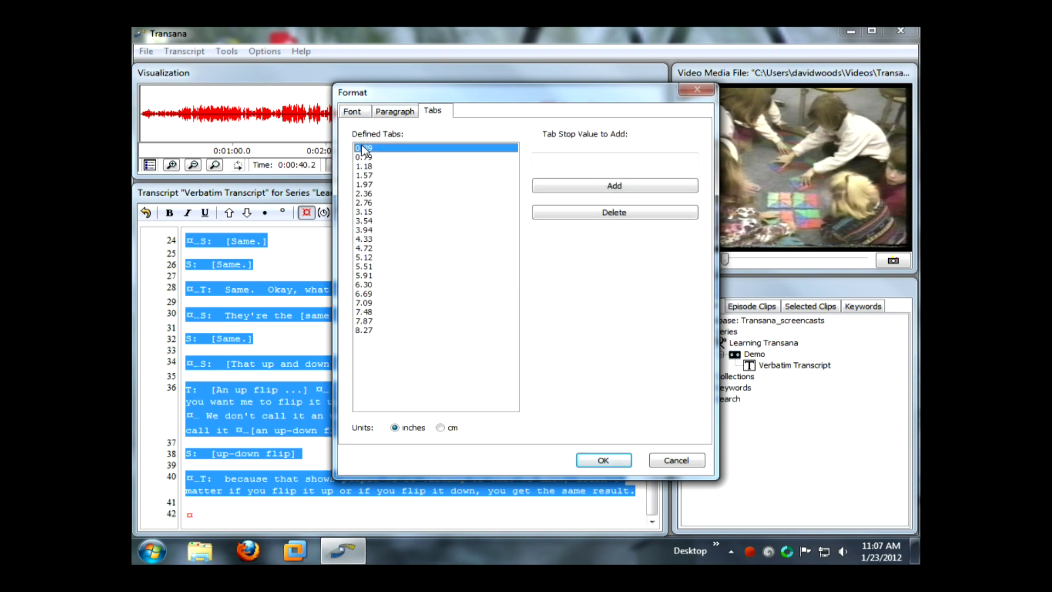
left_click(367, 331, "shift")
left_click(626, 214)
left_click(587, 159)
type("1.25")
left_click(584, 185)
type("2")
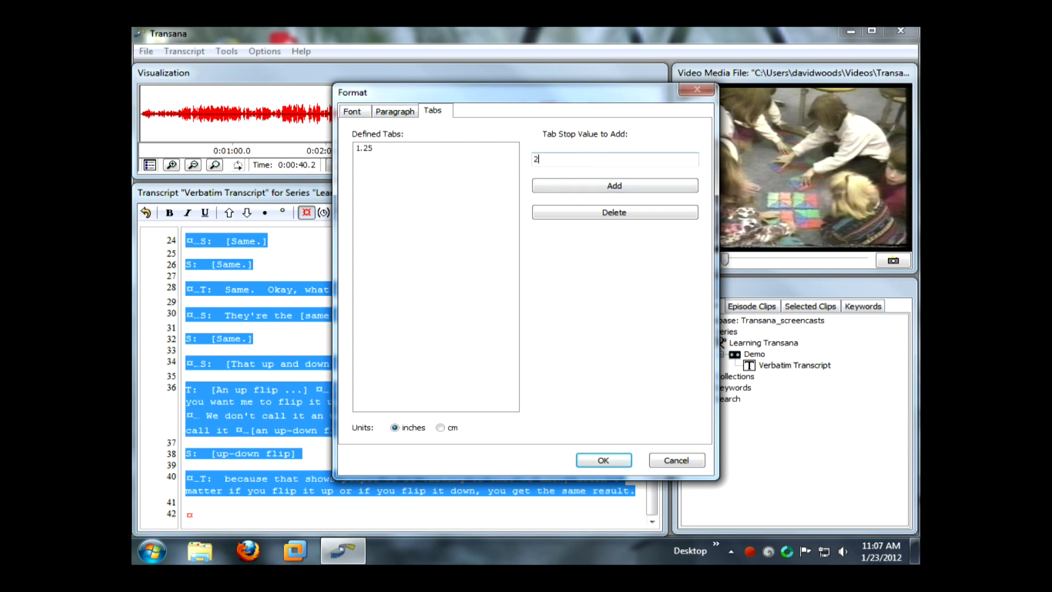
left_click(586, 187)
left_click(606, 460)
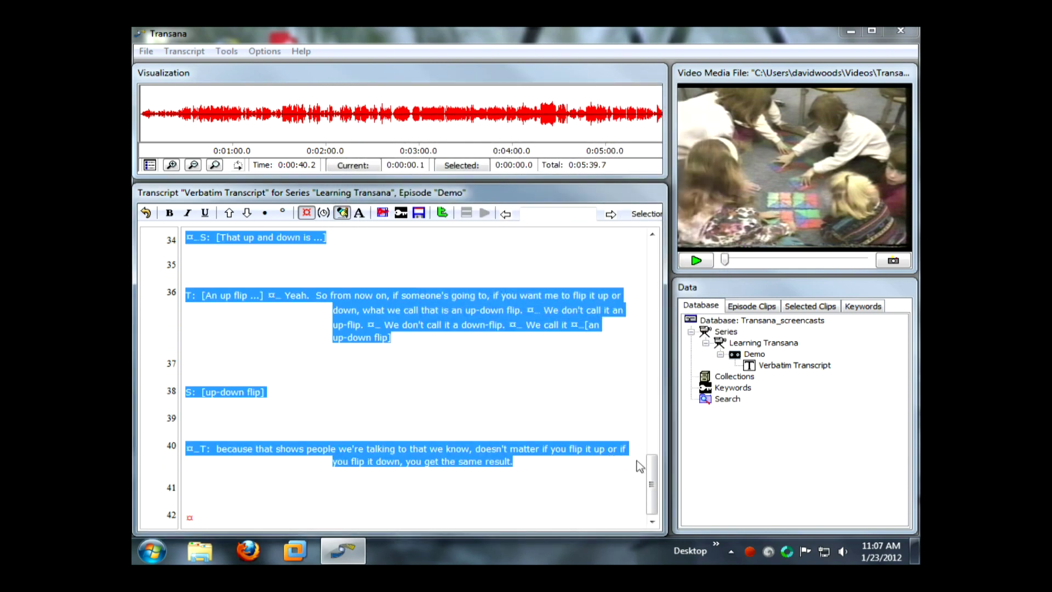
Step: Align the "It's the same." turn with tabs before and after its "S:" label, and delete the blank line below it
left_click_drag(655, 479, 653, 269)
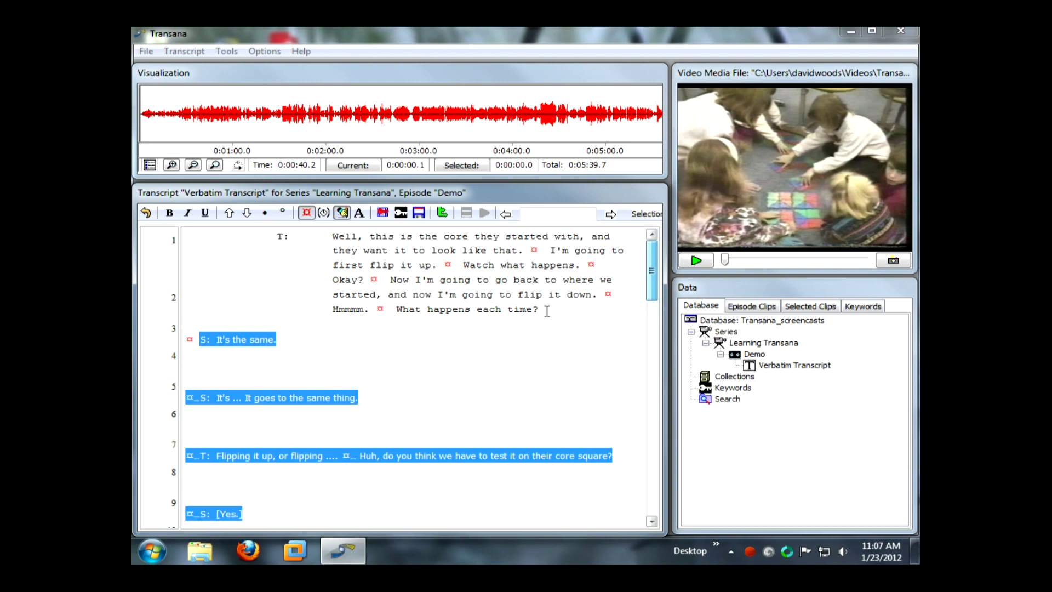
left_click(203, 341)
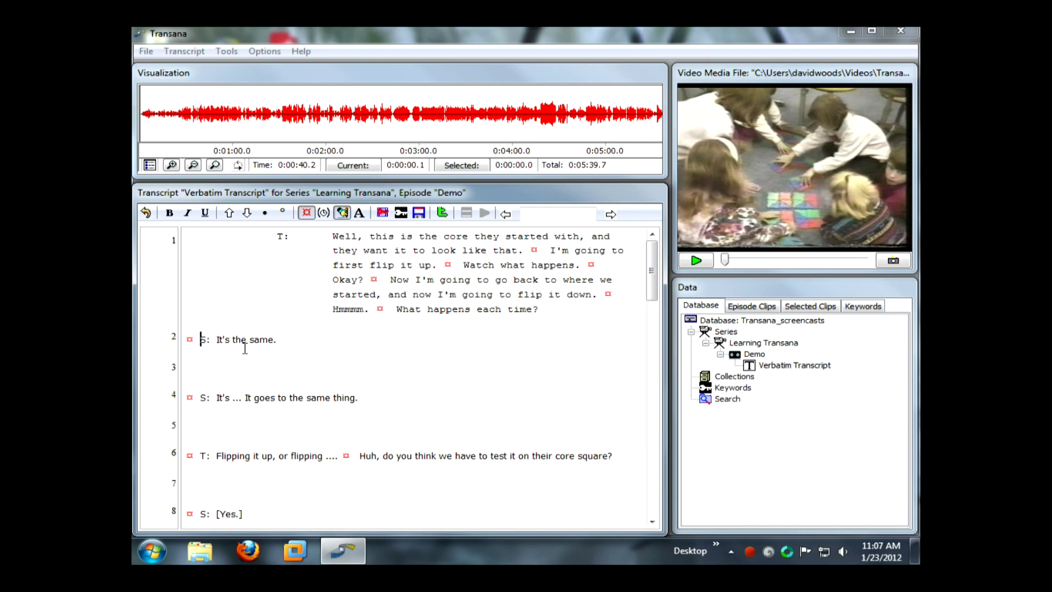
key("Tab")
key("Right")
key("Right")
key("Delete")
key("Tab")
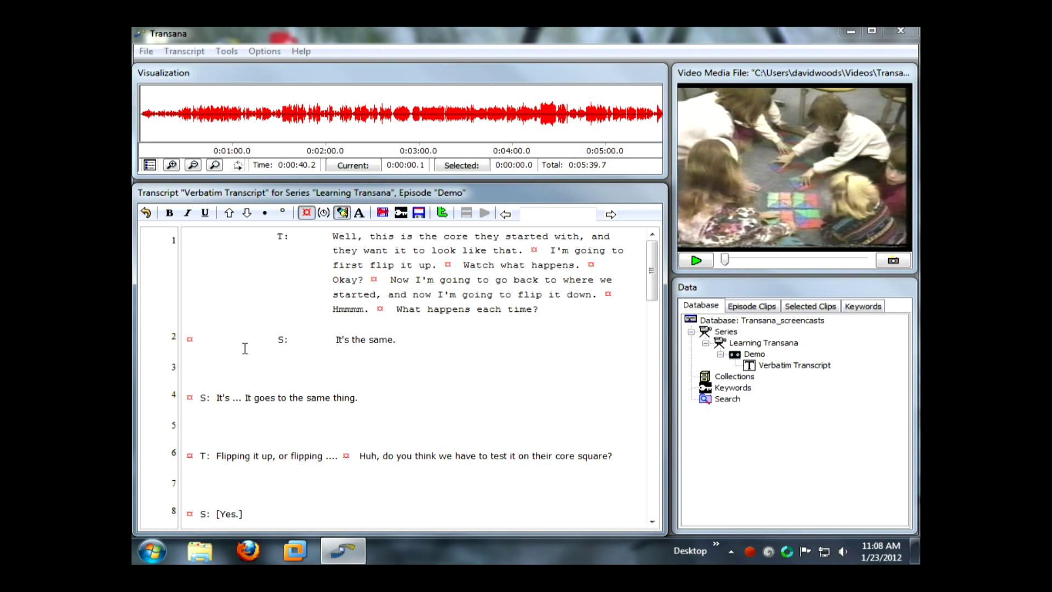
key("Delete")
key("Down")
key("Delete")
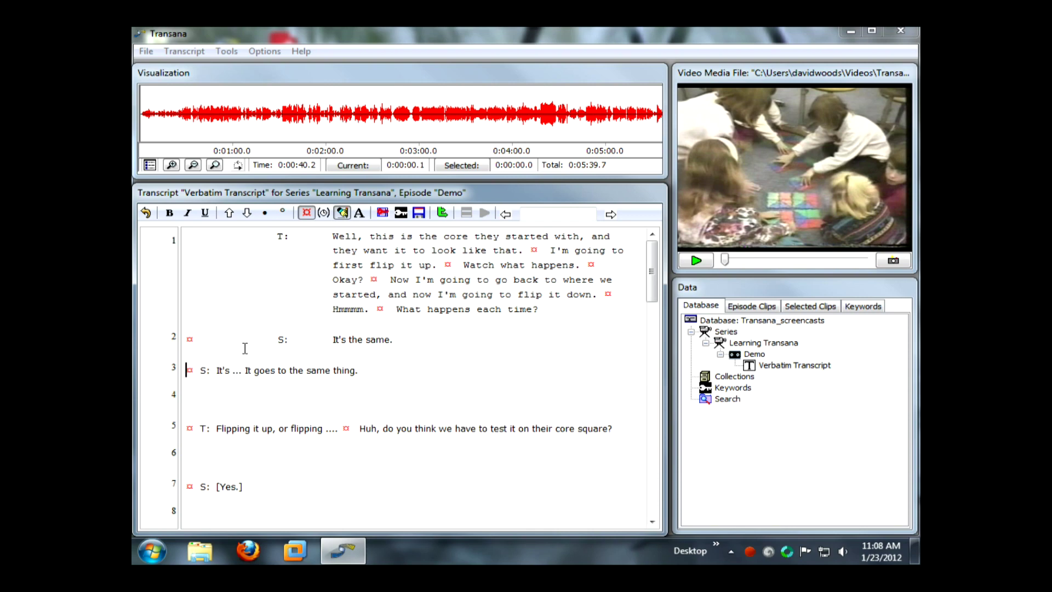
Step: Align the "It goes to the same thing." turn with tabs around its "S:" label, and delete the blank line below it
key("Tab")
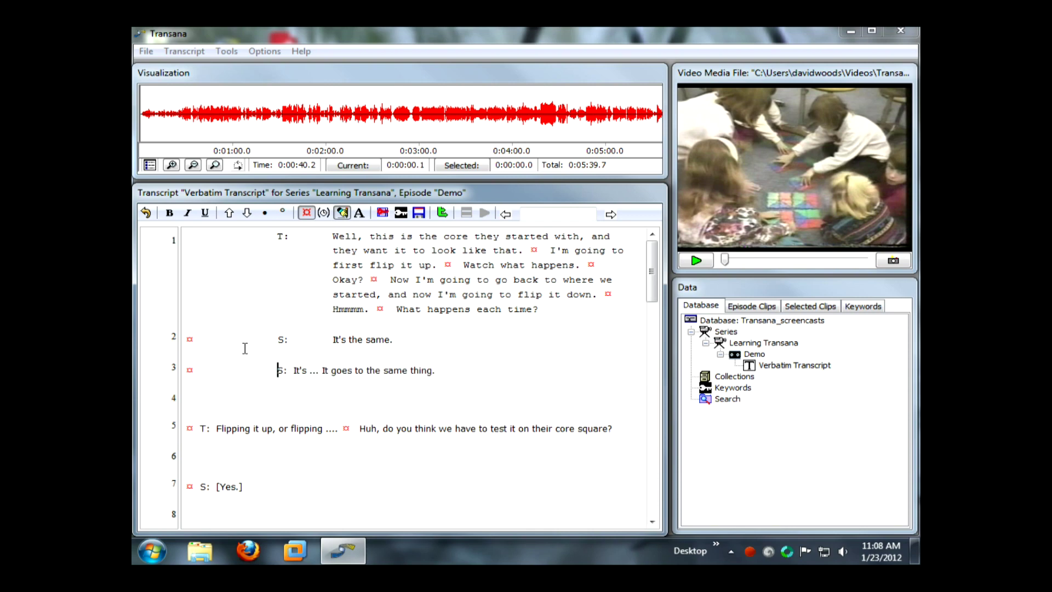
key("Right")
key("Right")
key("Delete")
key("Tab")
key("Down")
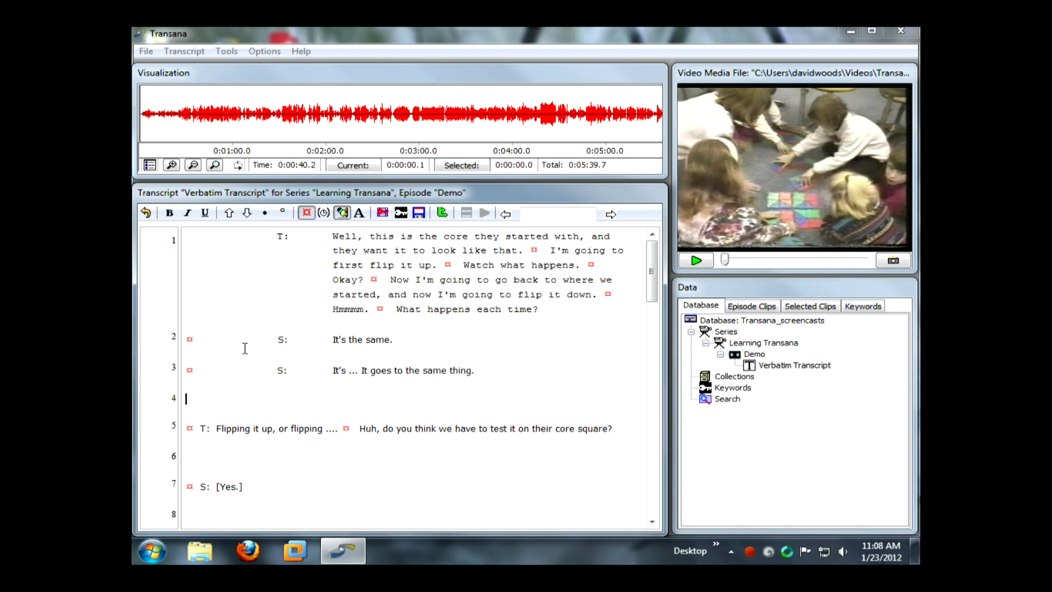
key("Delete")
Step: Align the "Flipping it up, or flipping" turn with tabs around its "T:" label, and delete the blank line below it
key("Right")
key("Tab")
key("Right")
key("Right")
key("Delete")
key("Tab")
key("Down")
key("Delete")
Step: Align the remaining turns with tabs around their speaker labels through the final "because that shows people" turn, removing the blank lines between them
key("Right")
key("Tab")
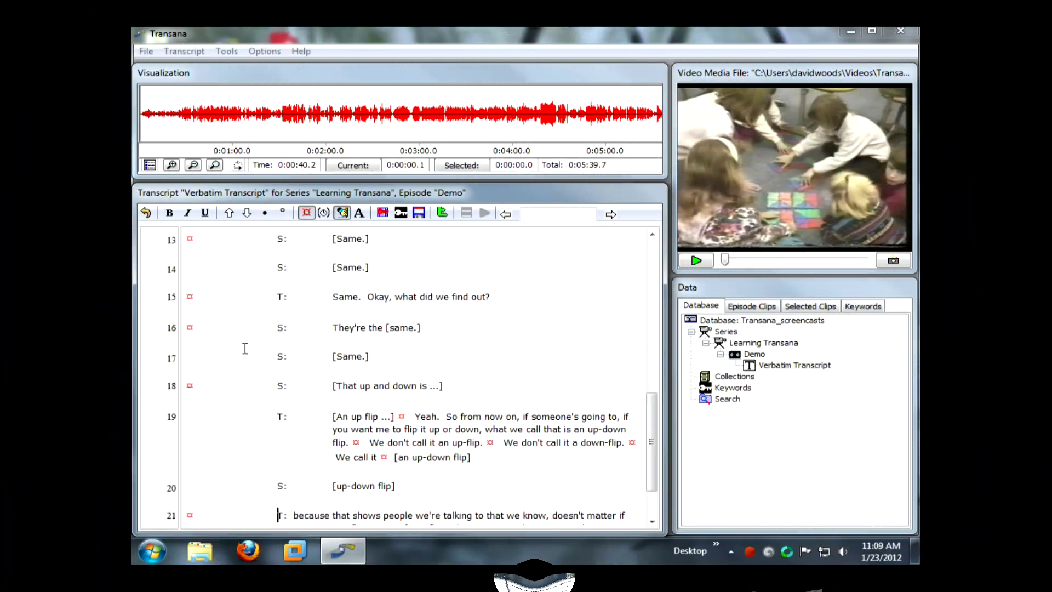
key("Right")
key("Right")
key("Delete")
key("Delete")
key("Tab")
key("Down")
key("Down")
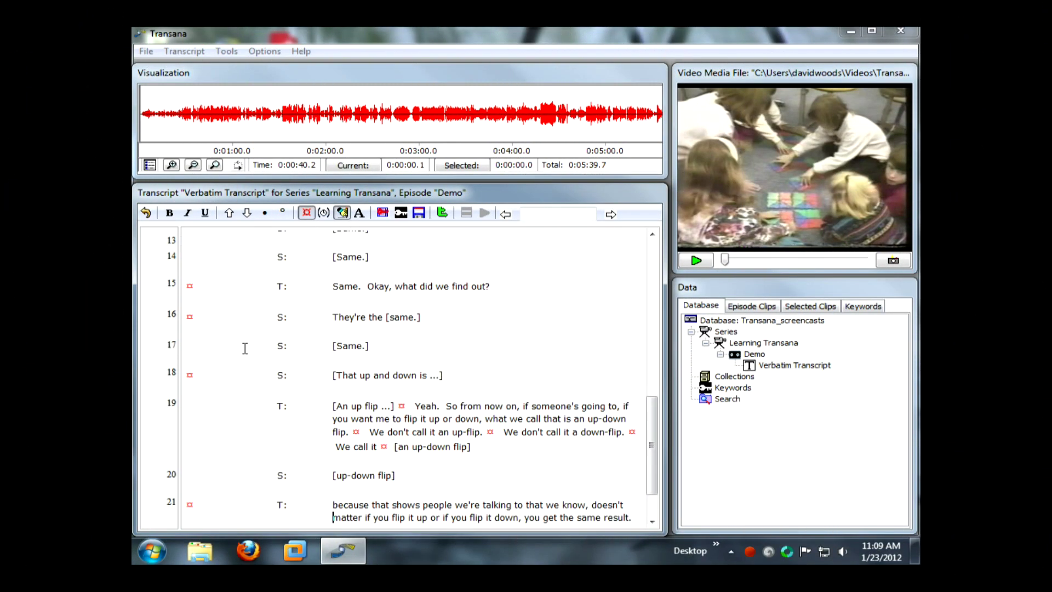
key("Right")
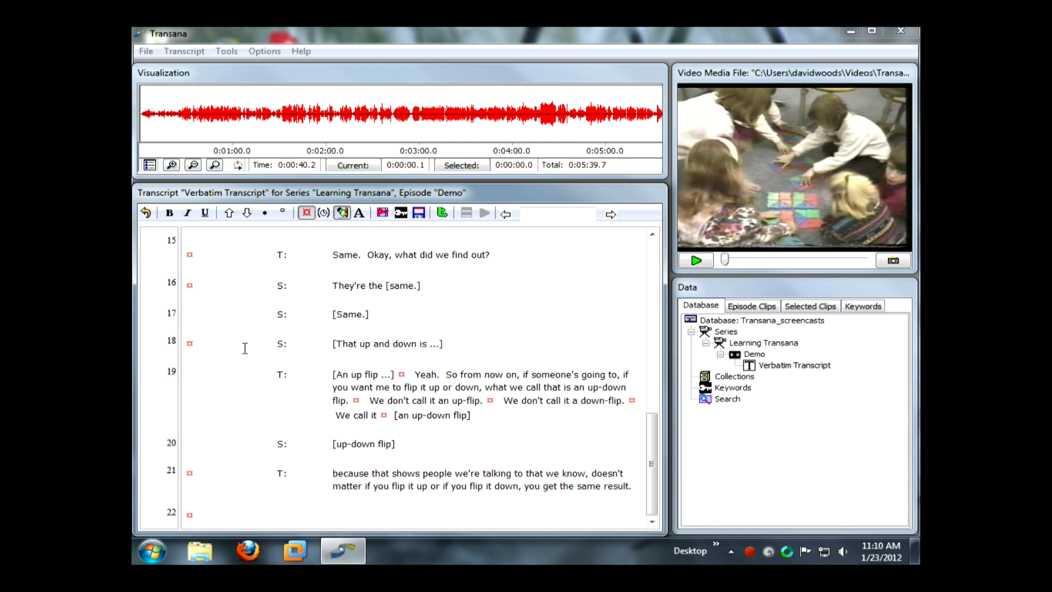
Step: Show the time code values beside the time code markers in the transcript
left_click(324, 214)
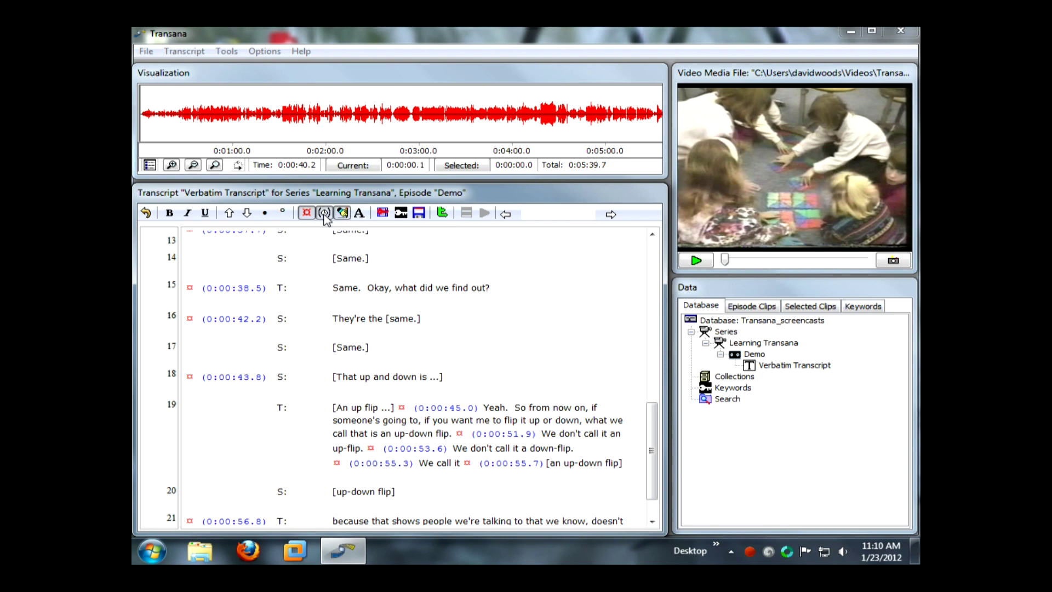